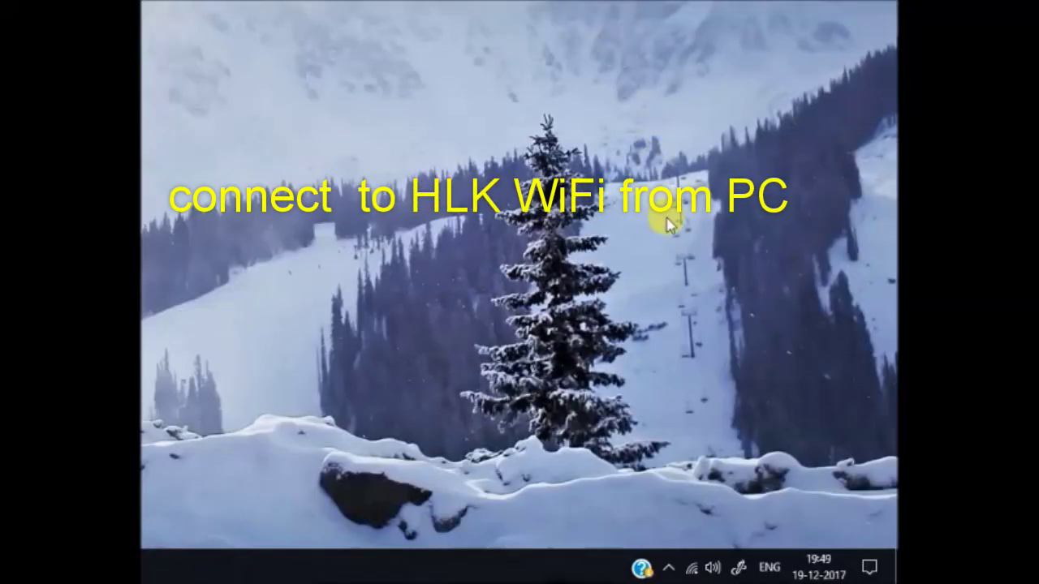
Step: Restart Wi-Fi and connect the PC to the HI-LINK_0E8D network
click(694, 569)
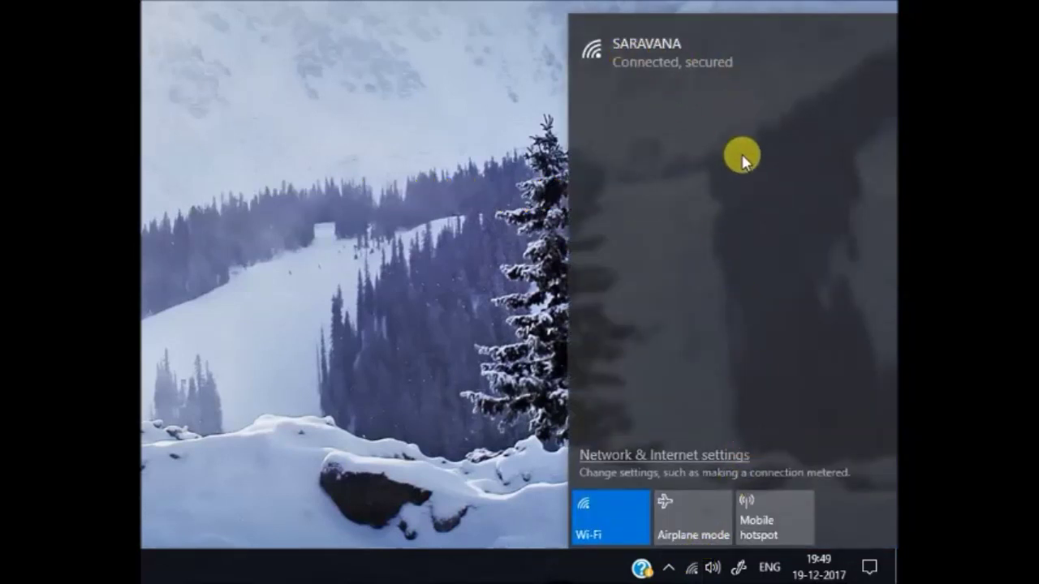
click(613, 511)
click(611, 526)
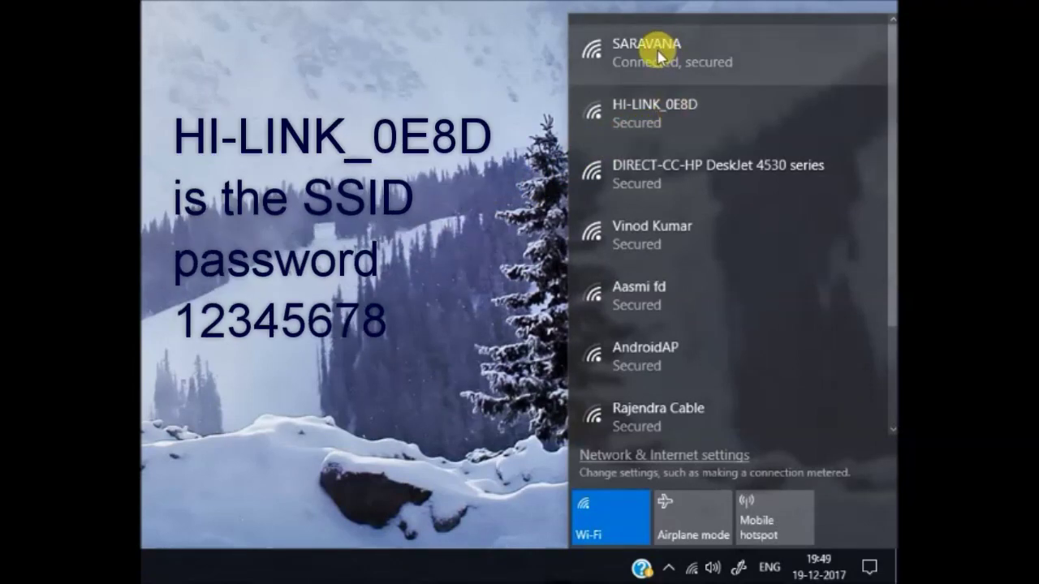
click(663, 119)
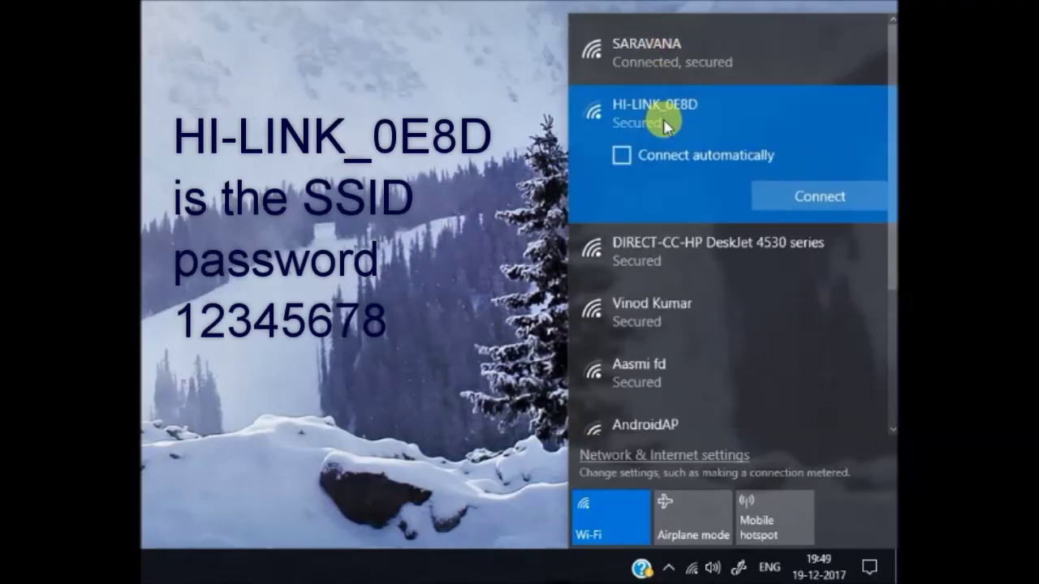
click(809, 200)
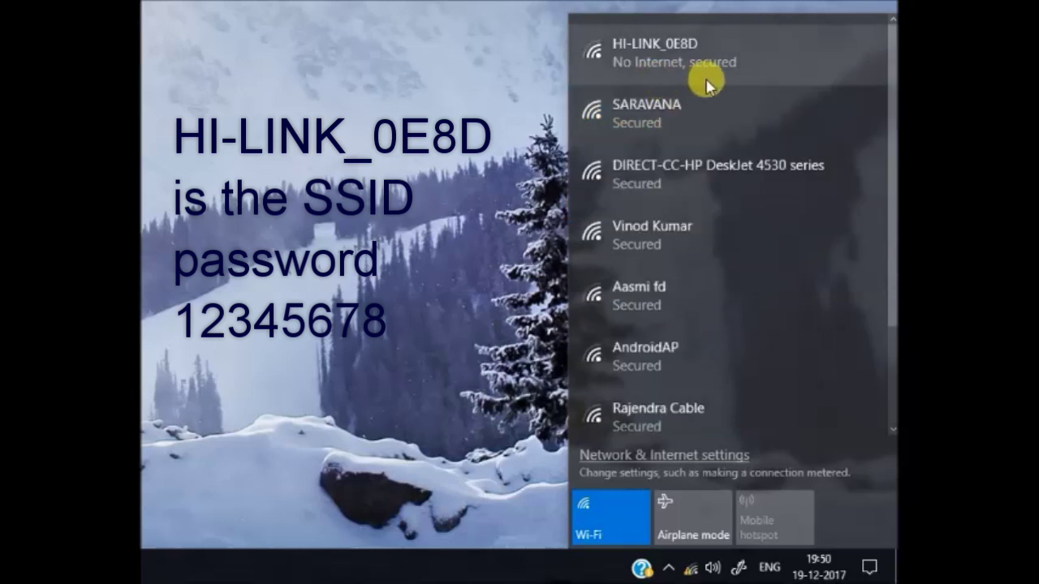
click(471, 220)
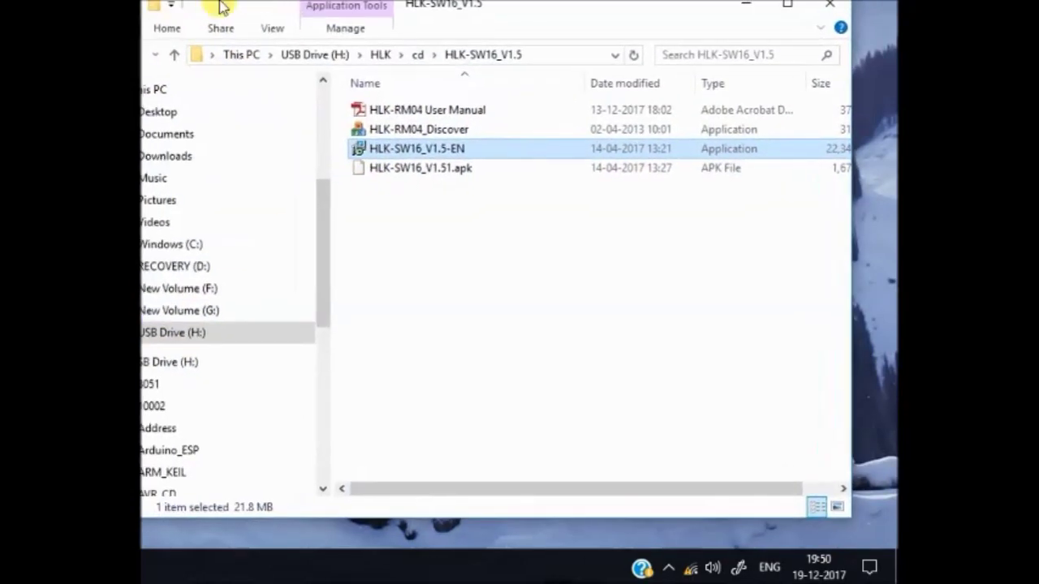
Step: Launch the HLK-RM04_Discover tool from the HLK-SW16_V1.5 folder
drag(220, 7, 241, 22)
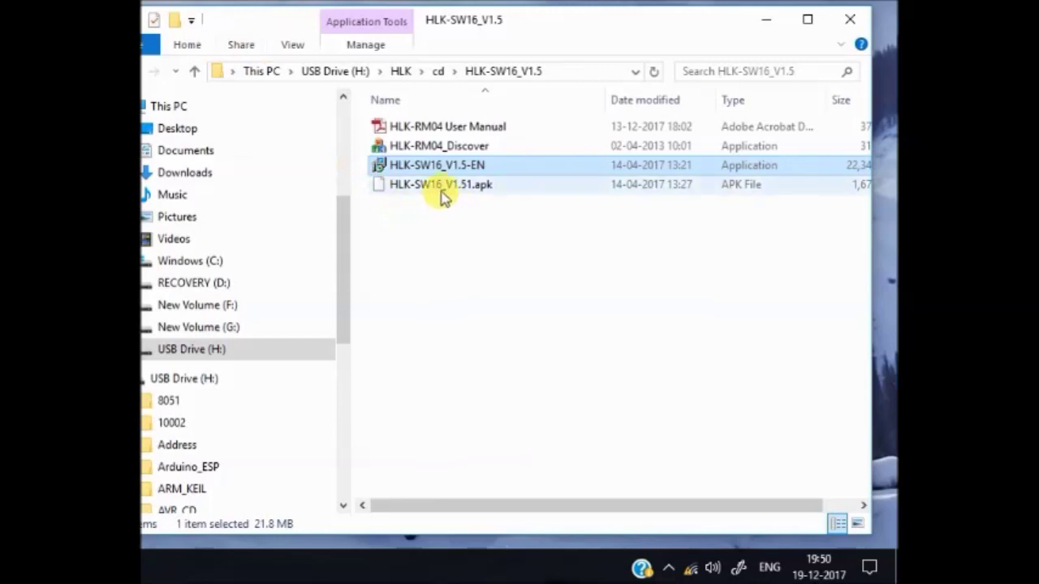
click(439, 148)
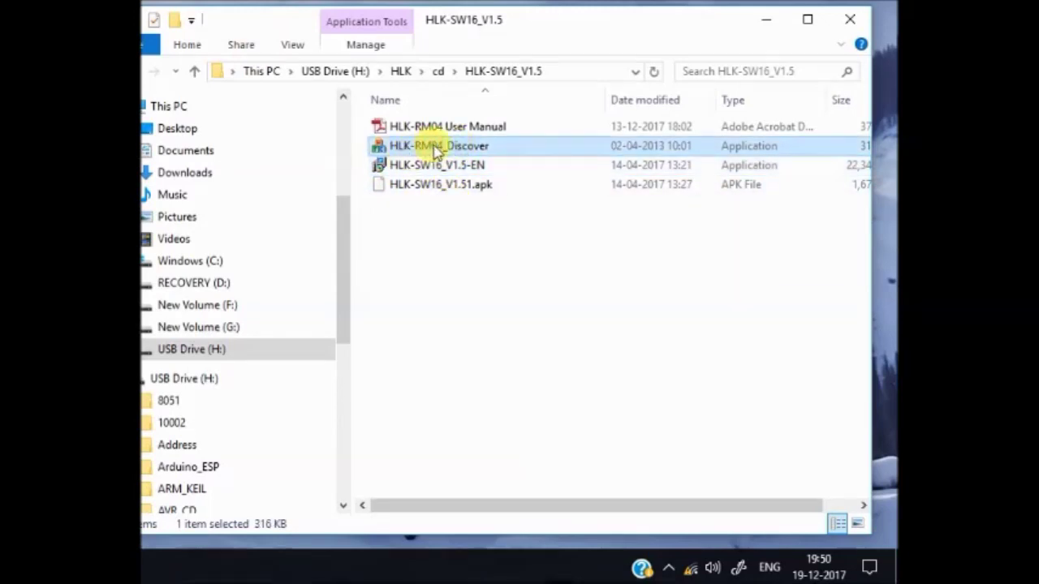
double_click(436, 148)
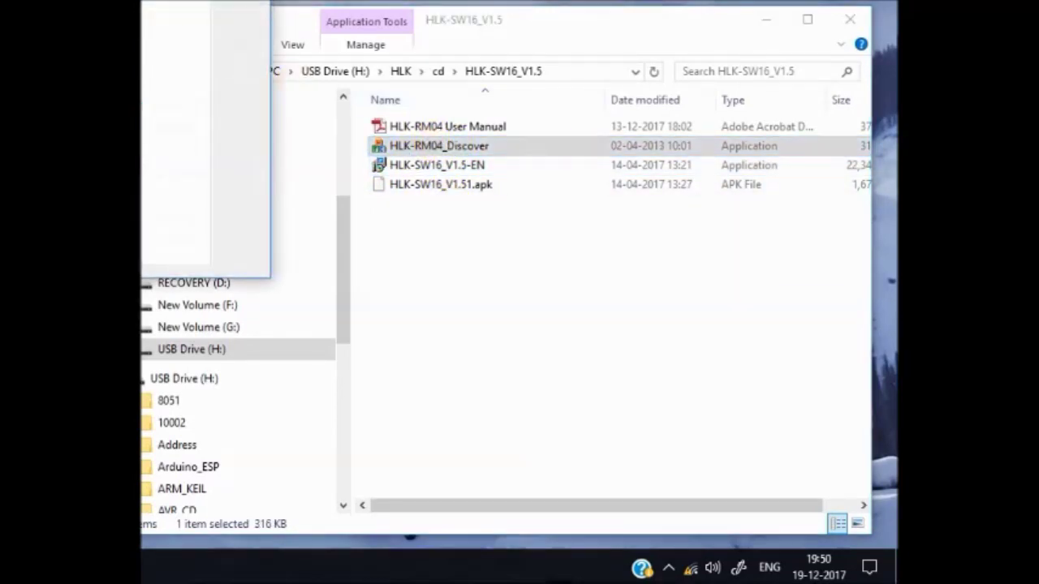
drag(447, 105, 524, 121)
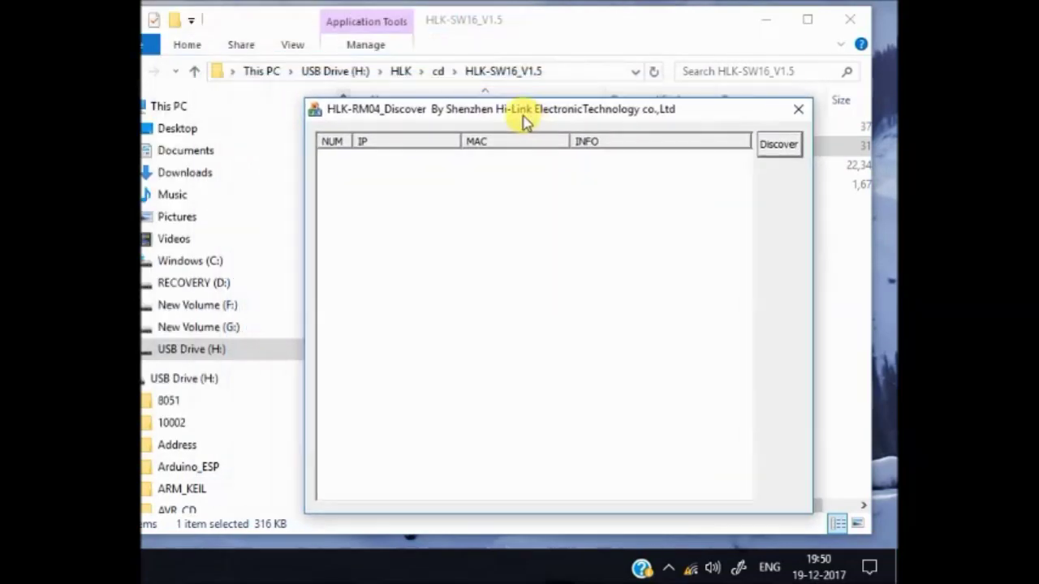
click(765, 21)
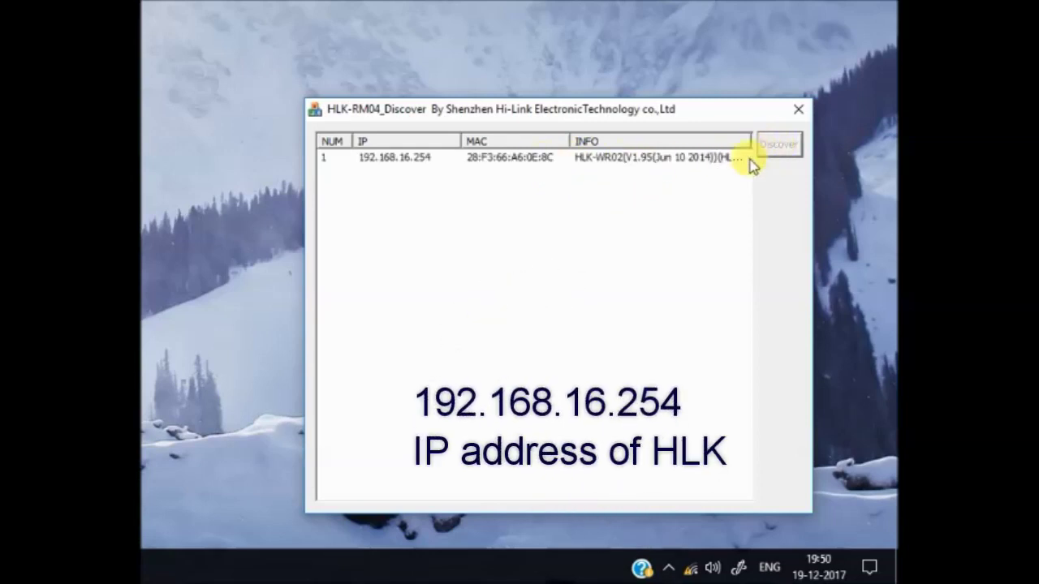
Step: Open the web configuration page of the module found at 192.168.16.254
click(402, 165)
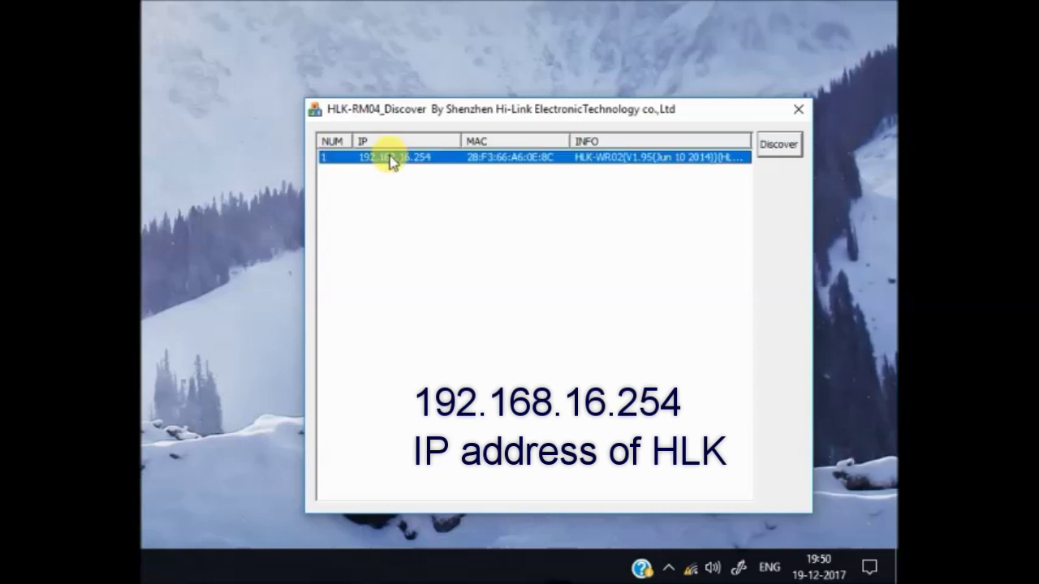
click(390, 159)
double_click(411, 157)
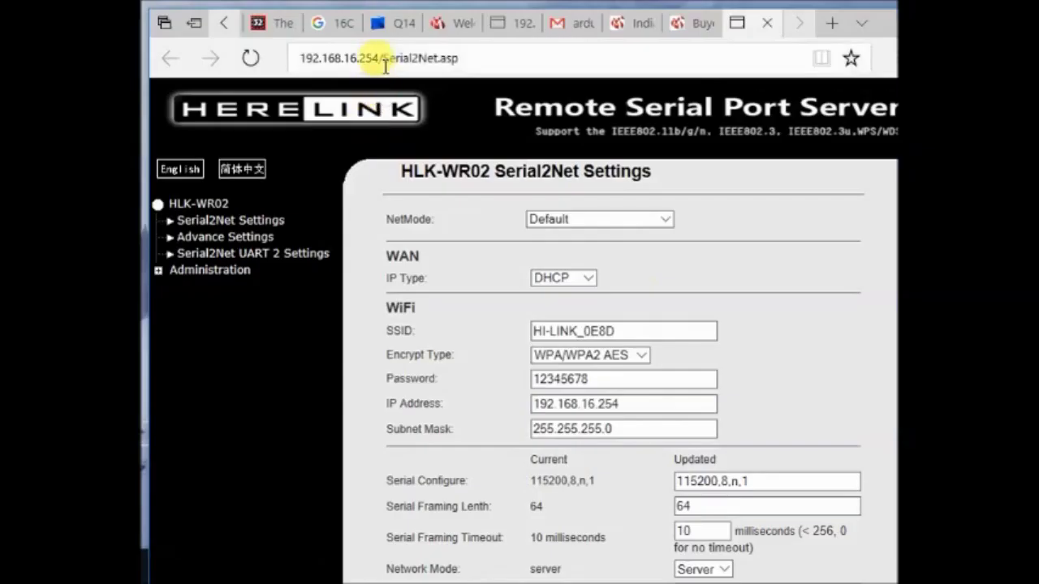
Step: Load 192.168.16.254/p2p.asp instead of Serial2Net.asp and select the shown P2P password
click(435, 63)
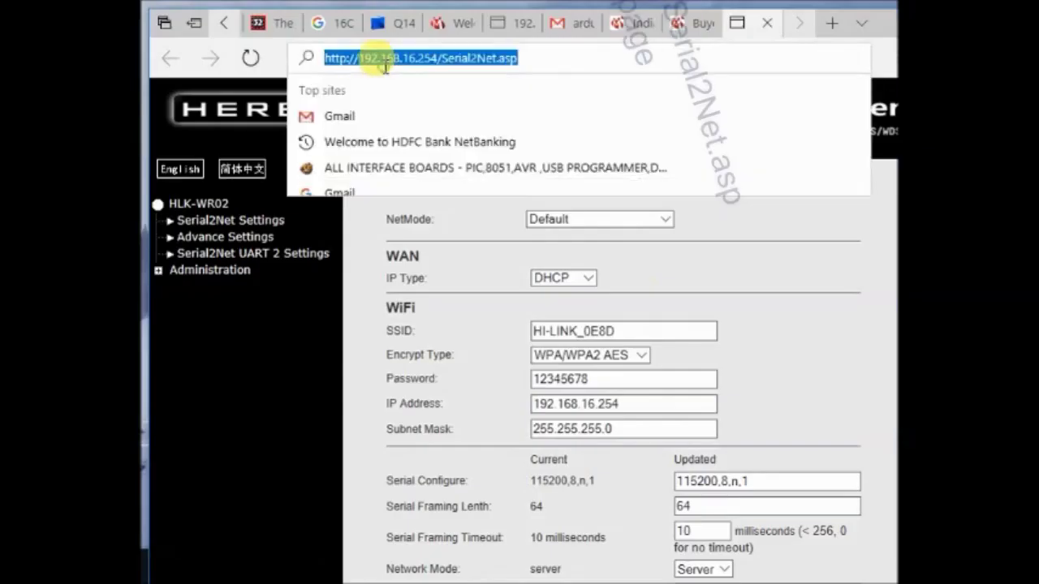
click(430, 69)
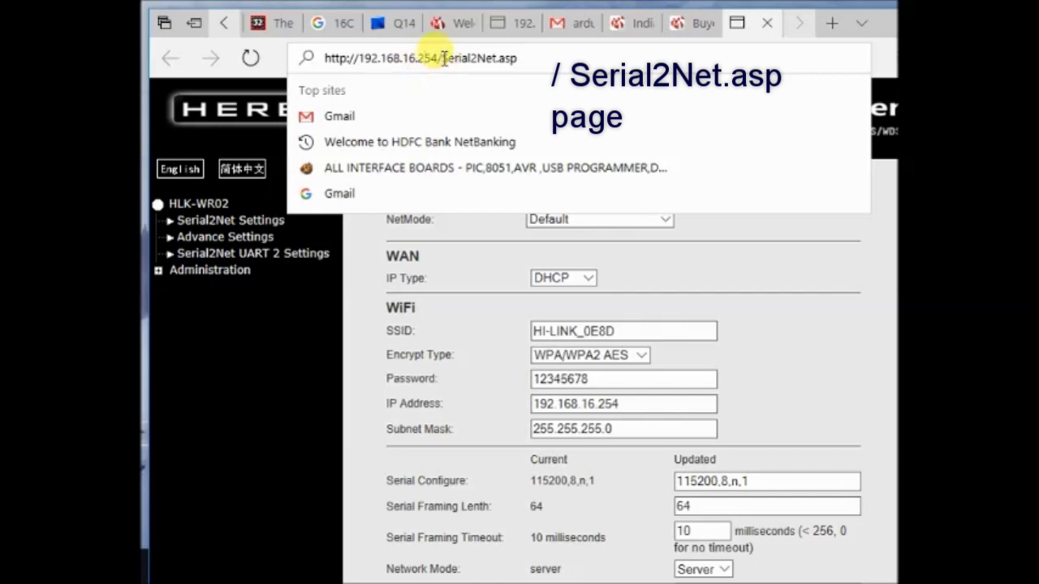
drag(442, 58, 527, 63)
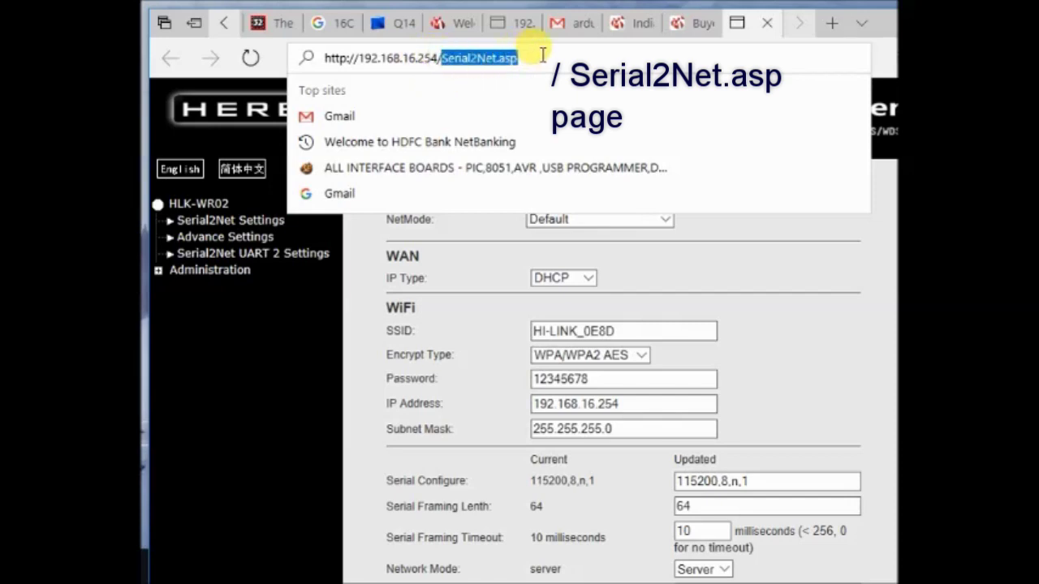
text(p2p)
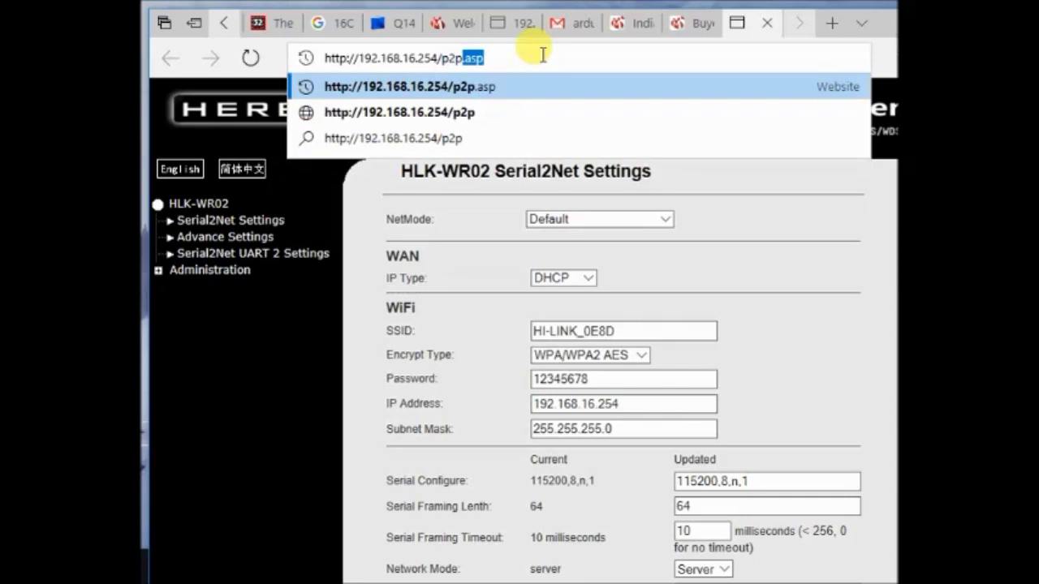
text(.asp)
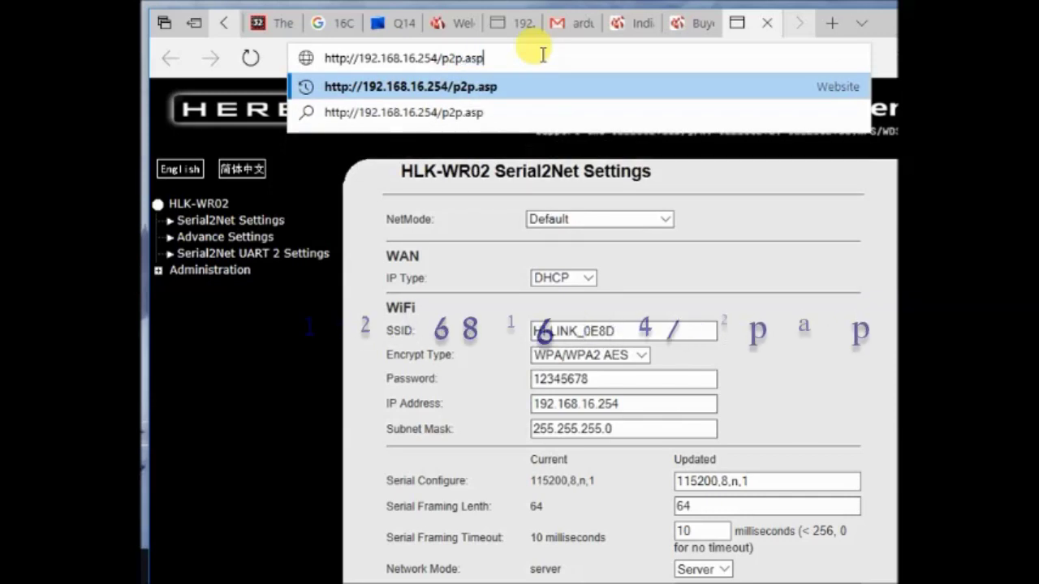
key(Return)
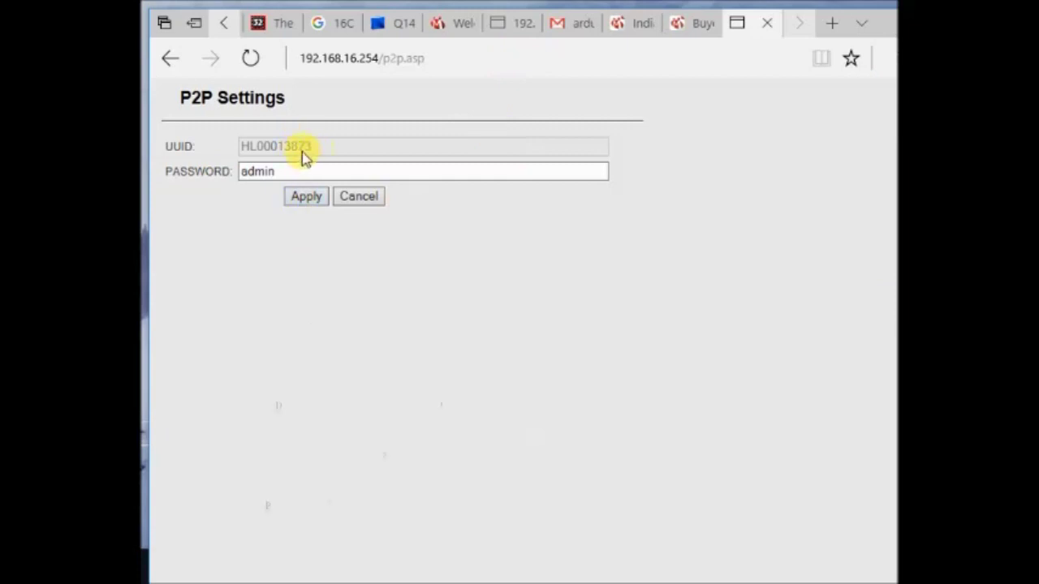
drag(280, 172, 234, 175)
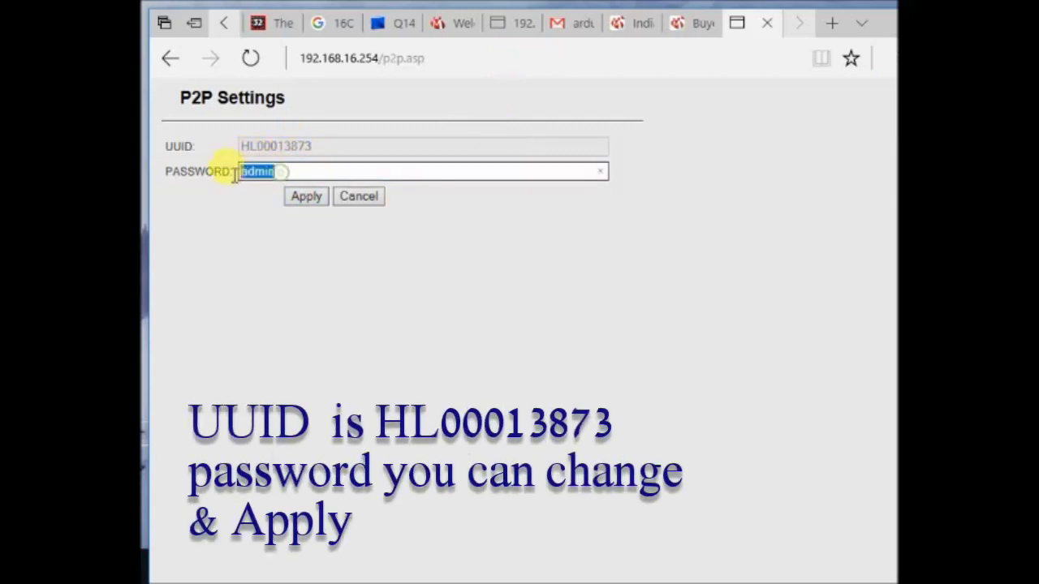
Step: Apply the P2P settings and launch the HLK-SW16_V1.5-EN installer
click(309, 199)
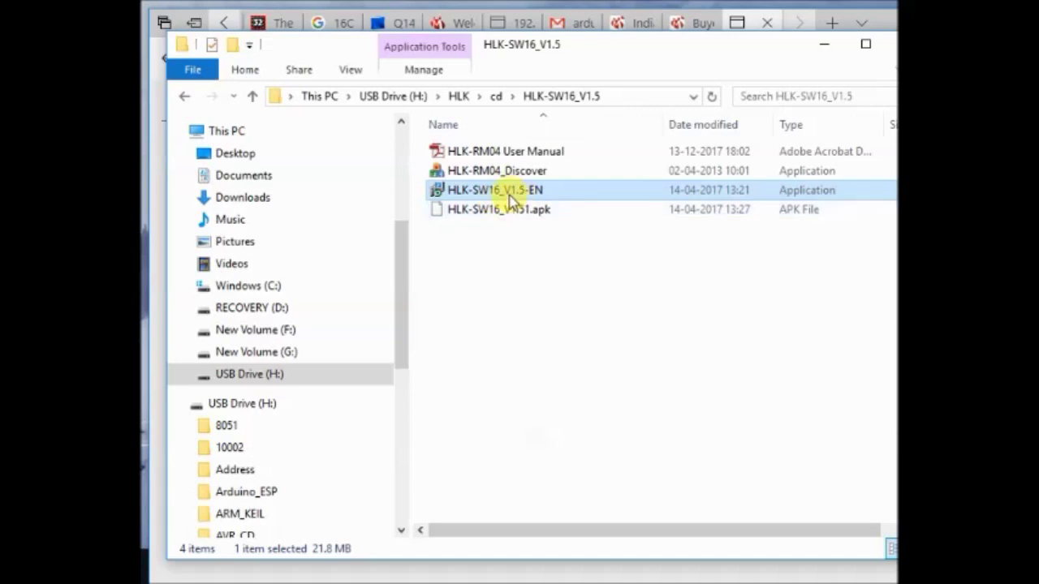
click(505, 216)
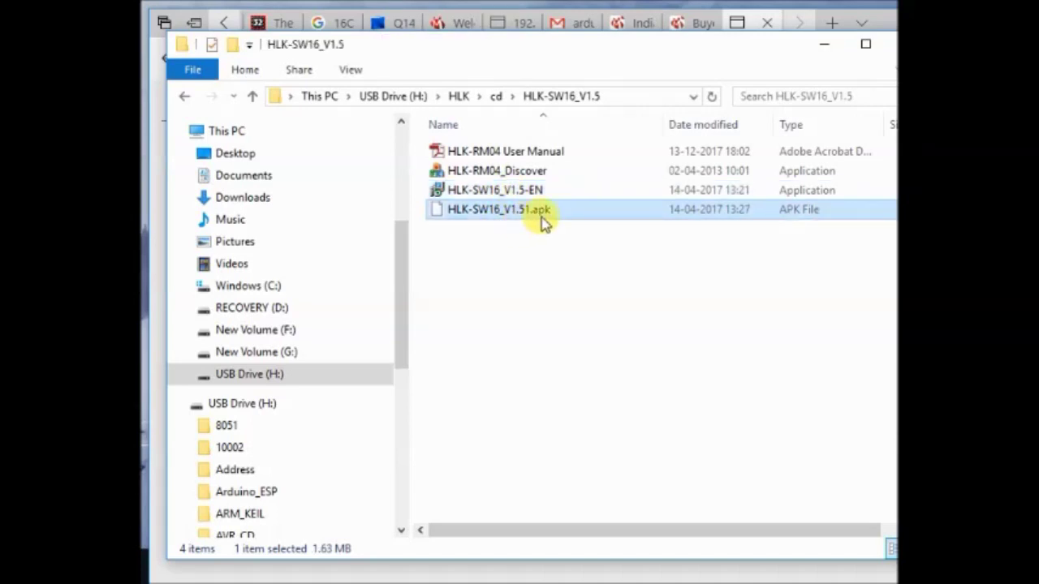
click(520, 195)
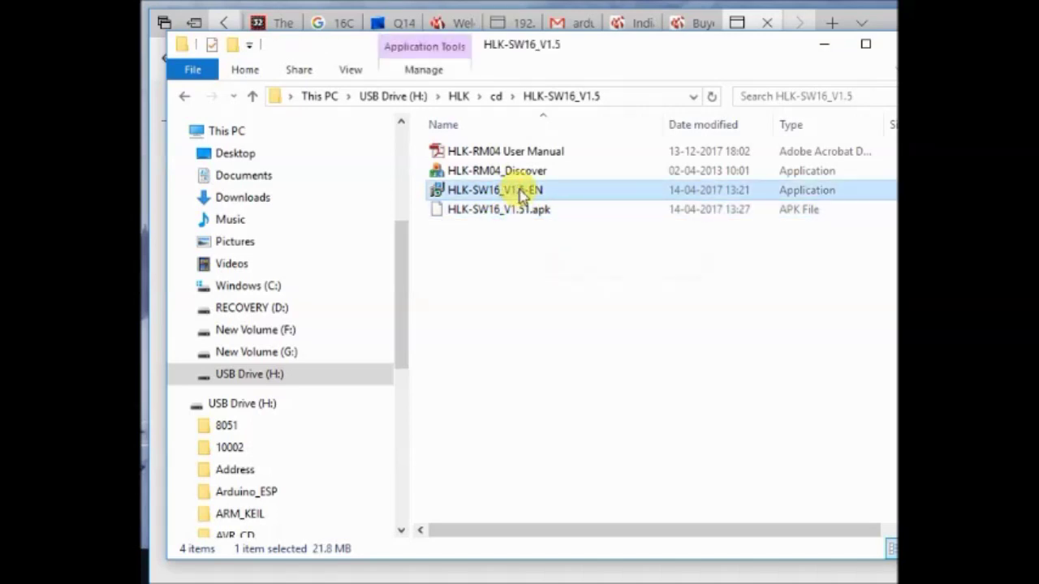
double_click(521, 193)
Step: Install HLK-SW16 with the default folder, Start menu folder and tasks
click(695, 429)
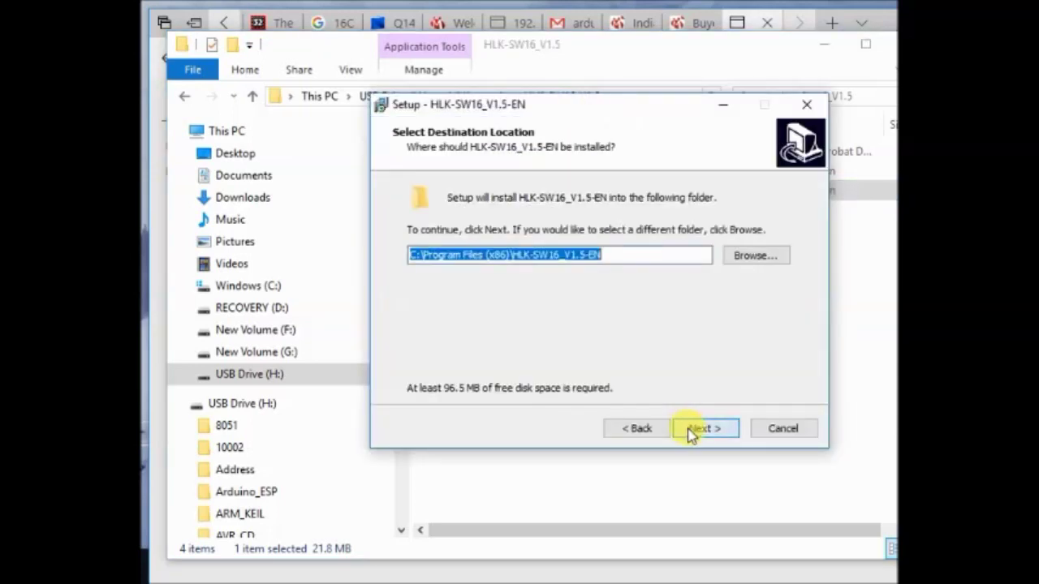
click(706, 428)
click(709, 430)
click(710, 430)
click(710, 430)
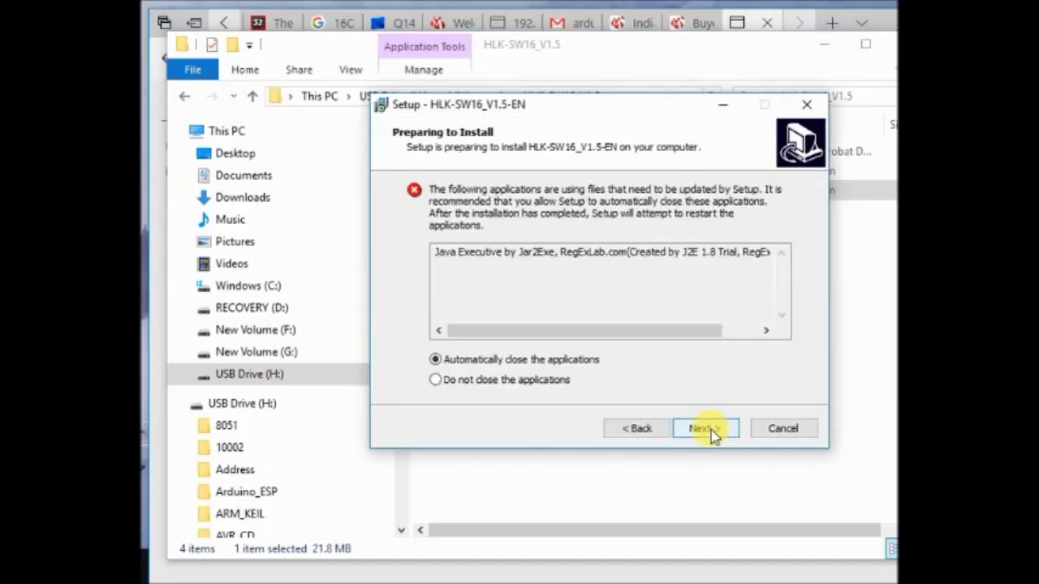
click(705, 430)
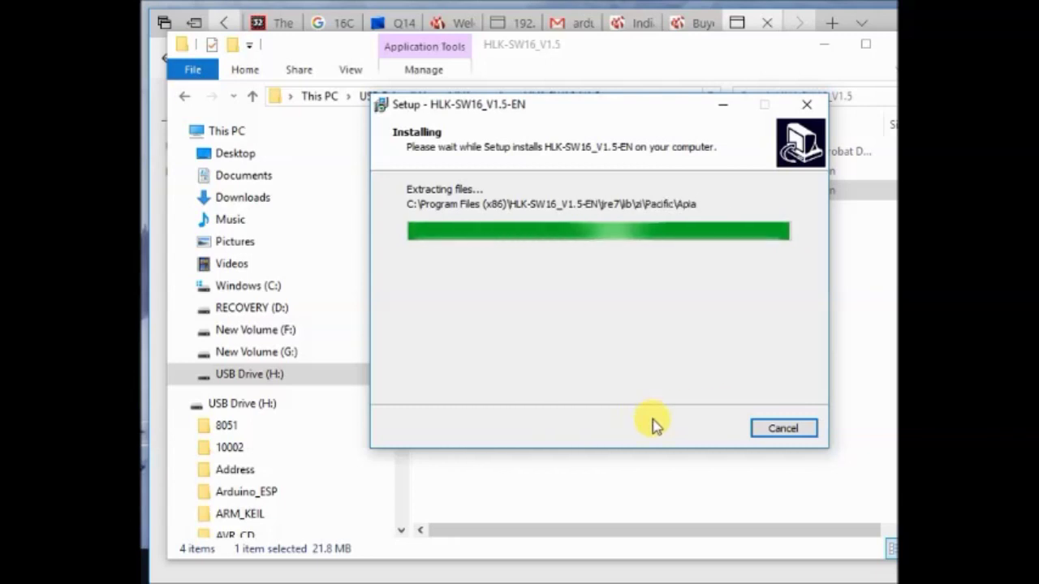
click(710, 430)
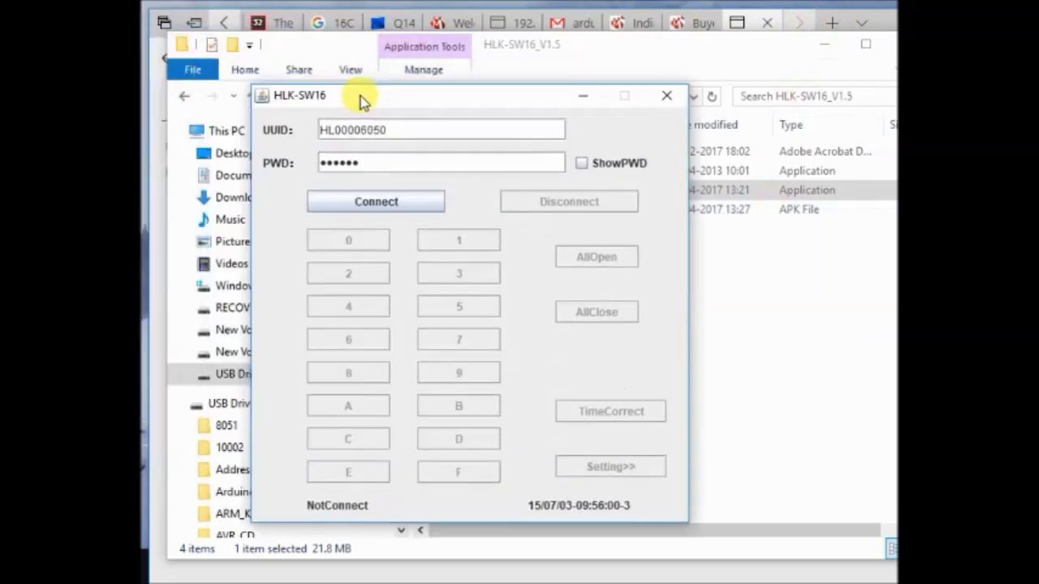
Step: Minimize the file browser and reposition the HLK-SW16 app window
click(621, 55)
double_click(637, 59)
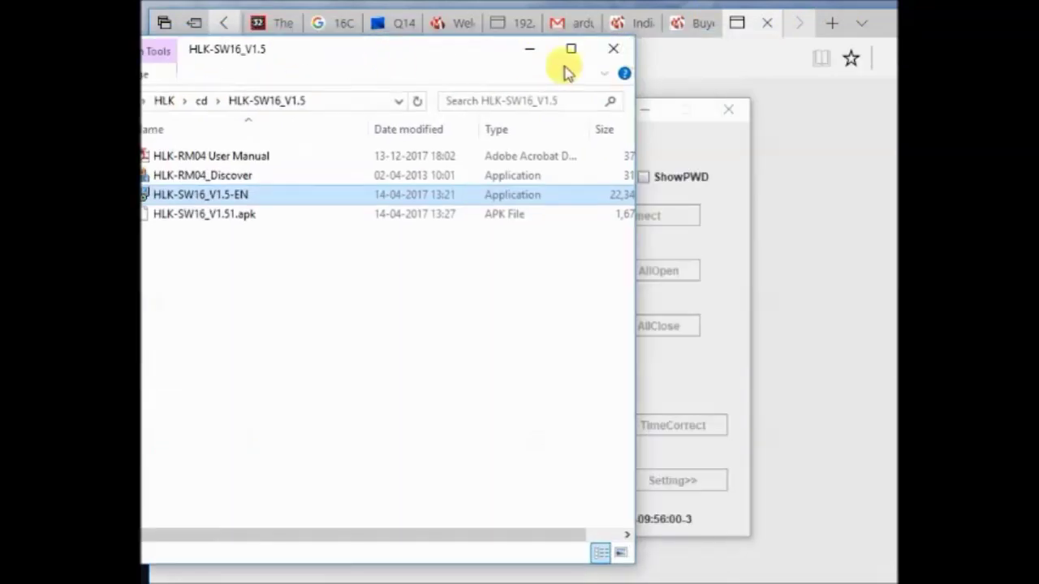
click(528, 47)
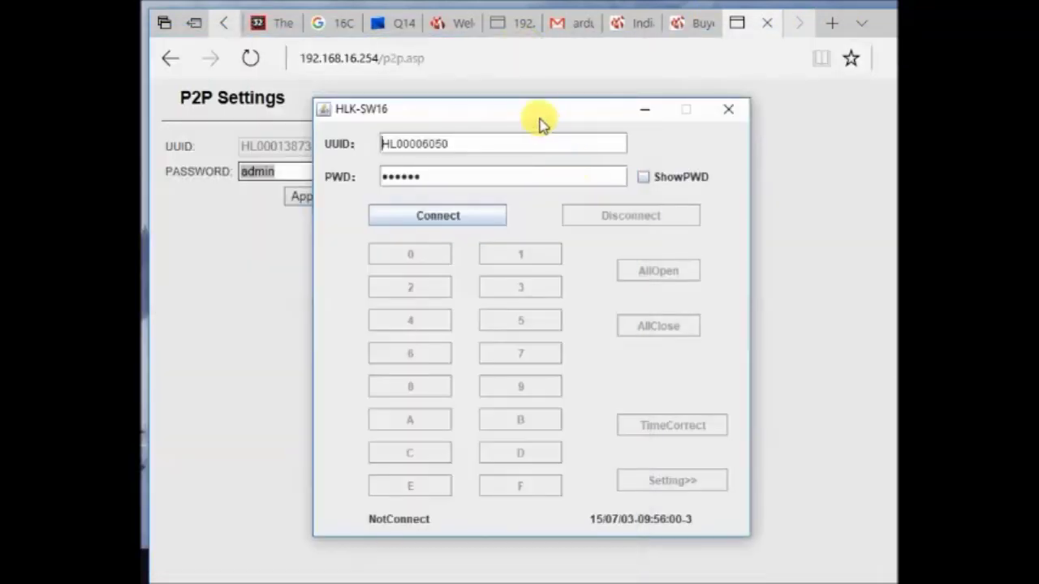
drag(541, 123, 659, 119)
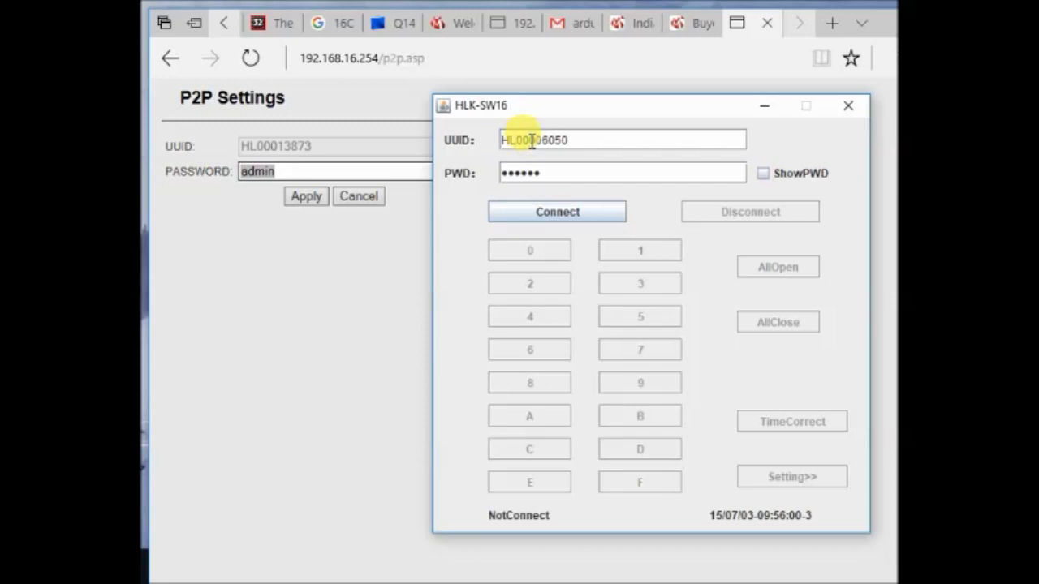
Step: Enter the board's UUID and P2P password, with ShowPWD on, and connect to the board
drag(536, 140, 593, 137)
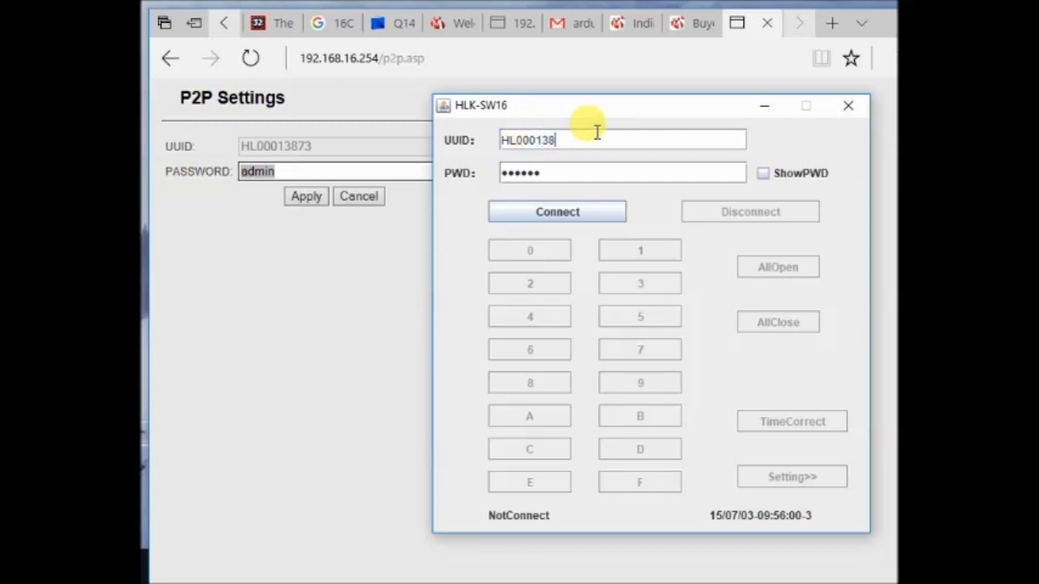
drag(572, 173, 501, 173)
click(763, 175)
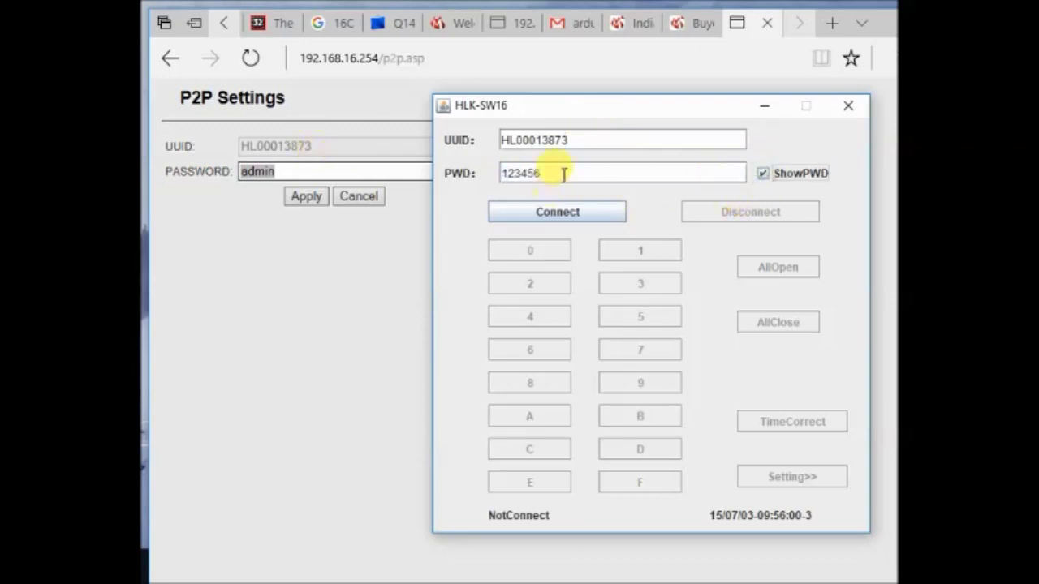
double_click(562, 173)
text(admin)
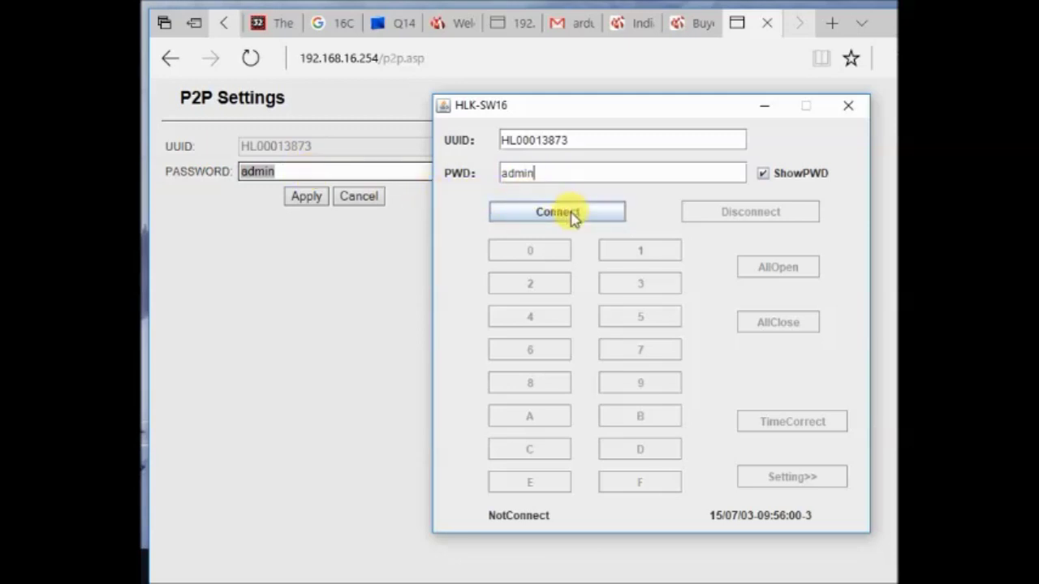
click(572, 216)
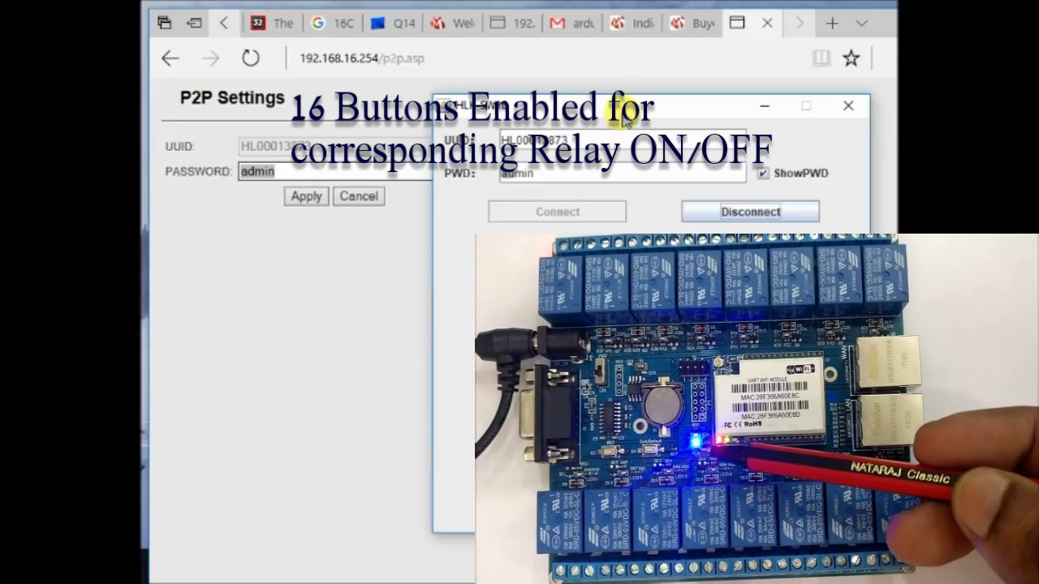
drag(614, 105, 469, 87)
Step: Switch on all 16 relays, 0 through F
click(371, 236)
click(471, 233)
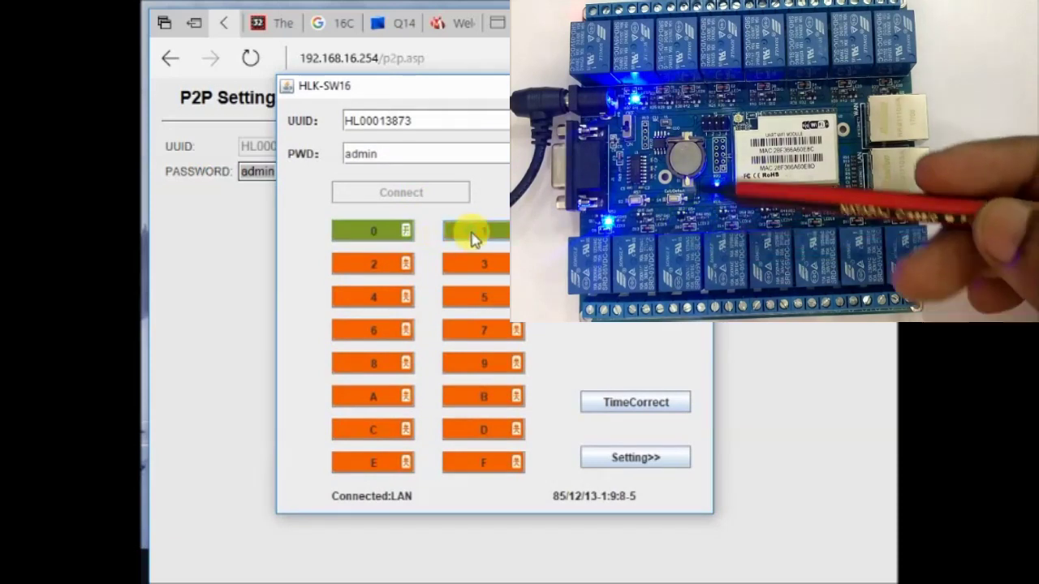
click(378, 262)
click(466, 262)
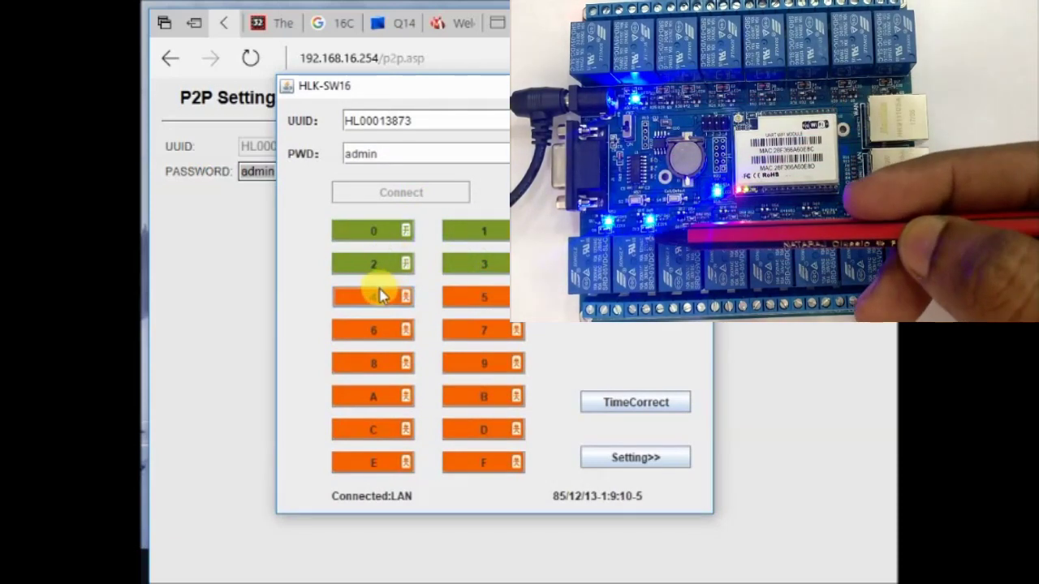
click(383, 296)
click(490, 295)
click(364, 334)
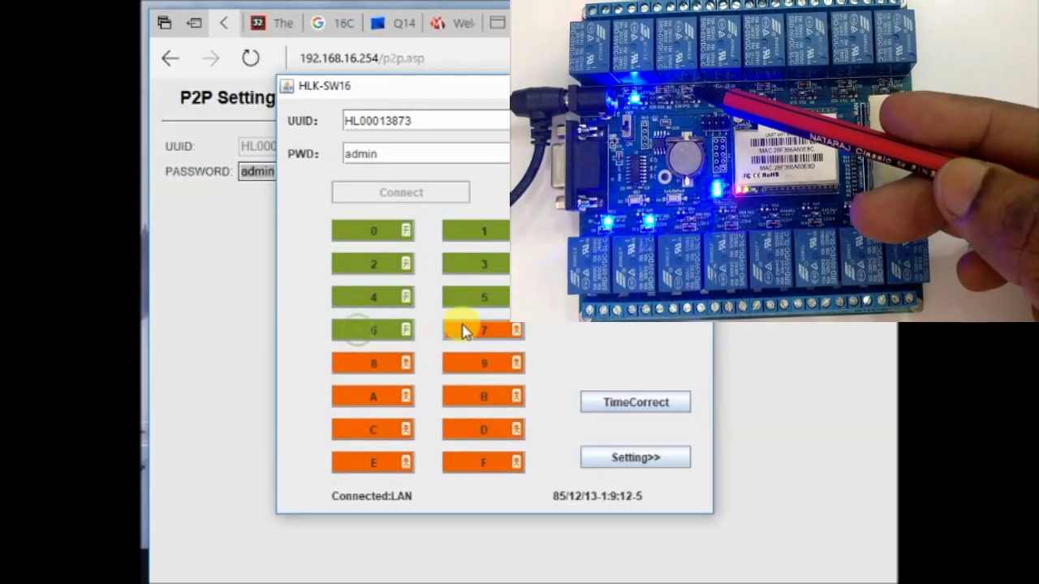
click(464, 331)
click(364, 366)
click(464, 362)
click(365, 399)
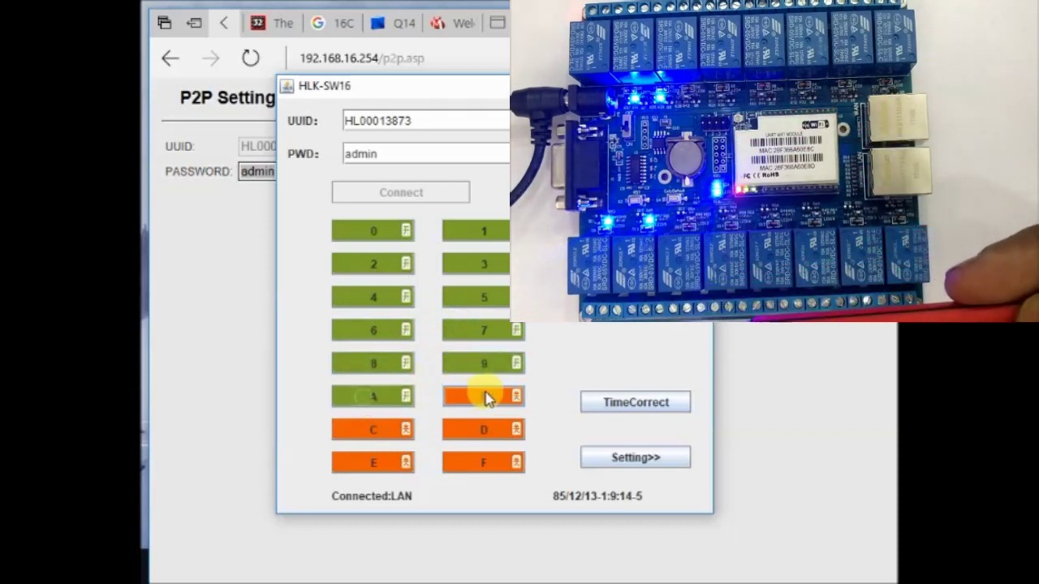
click(486, 397)
click(380, 431)
click(477, 427)
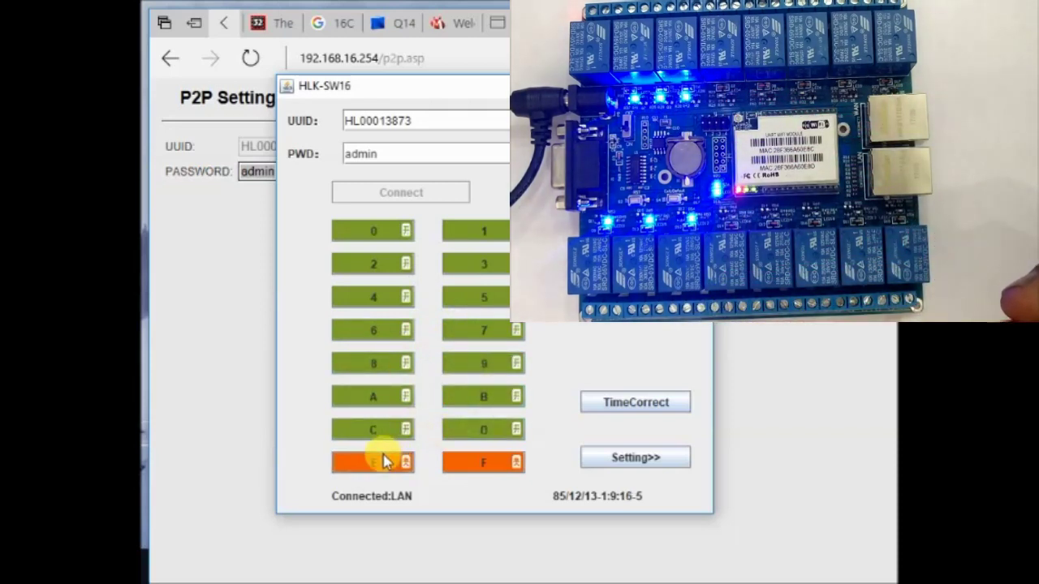
click(386, 461)
click(475, 459)
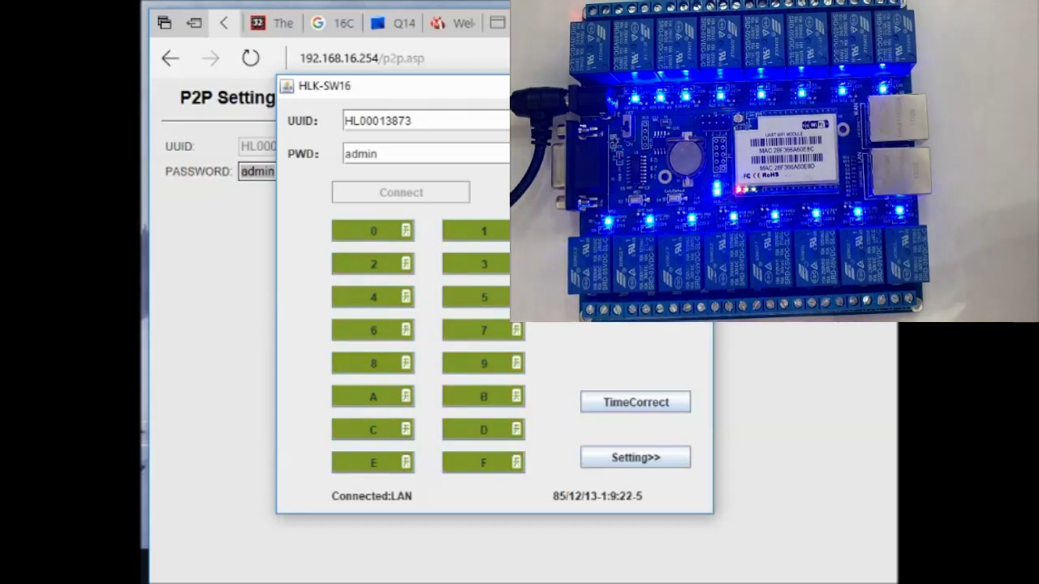
Step: Expand the Setting>> panel to view the device settings, then collapse it again
click(625, 459)
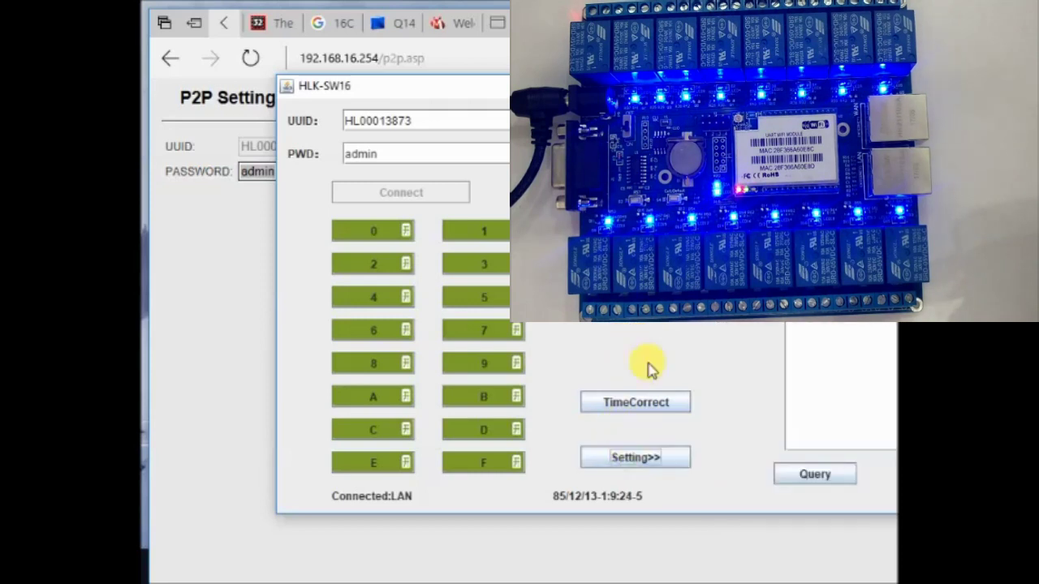
drag(617, 86, 348, 93)
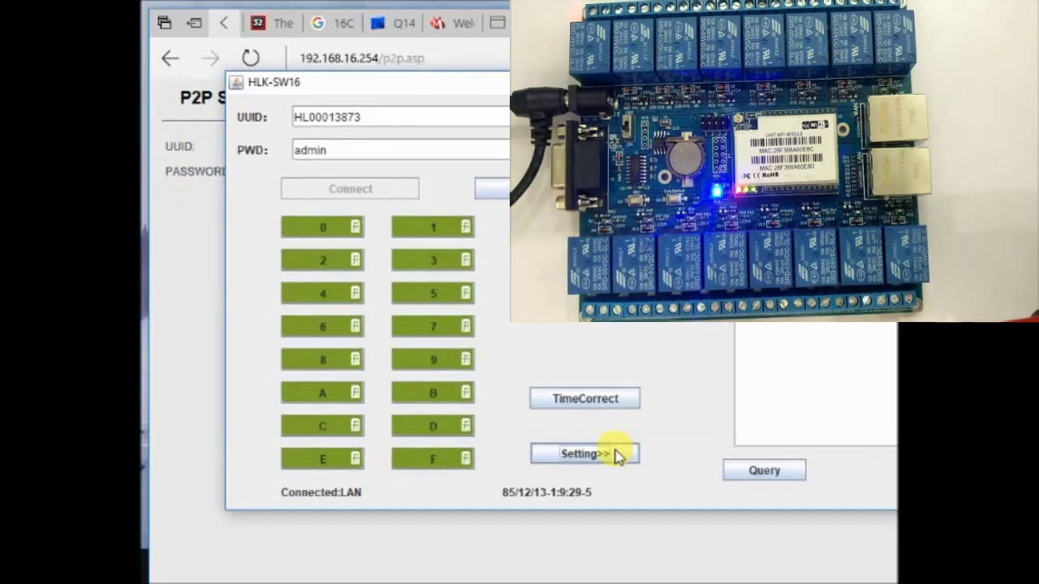
click(617, 457)
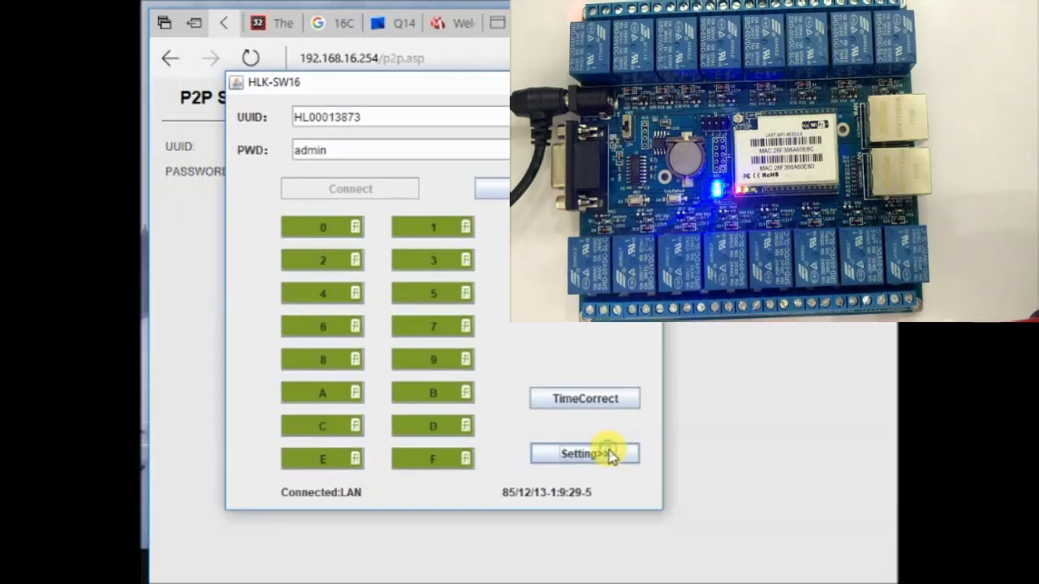